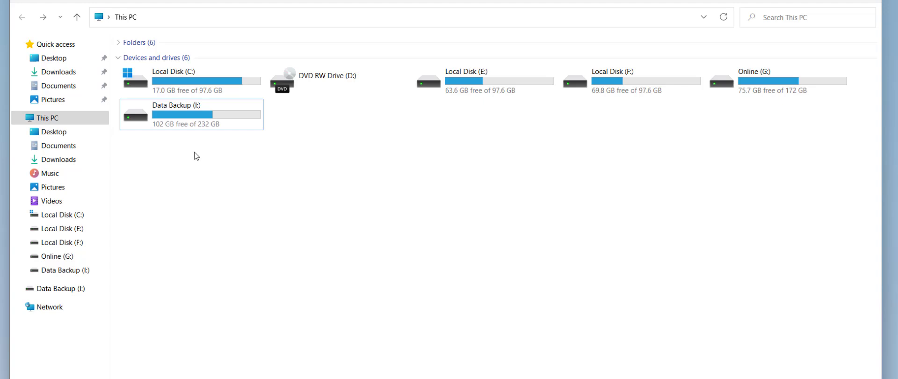
Step: Open Computer Management for This PC and show Disk Management
click(178, 123)
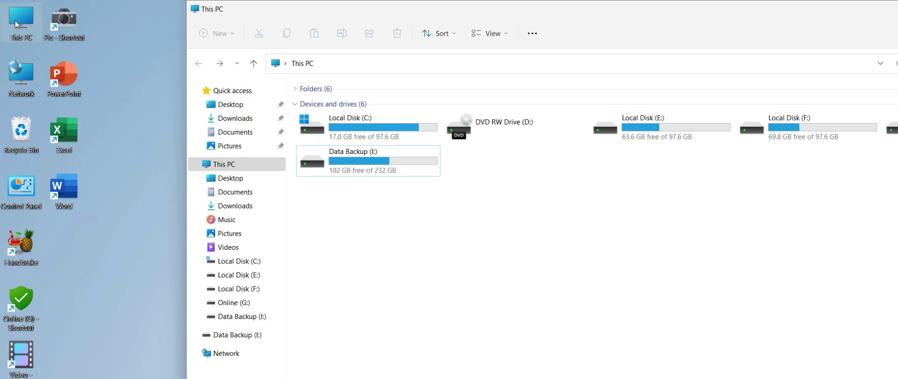
right_click(17, 24)
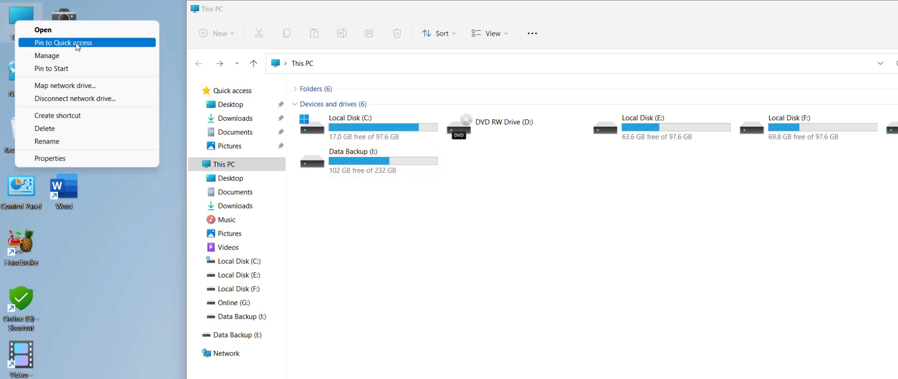
click(52, 55)
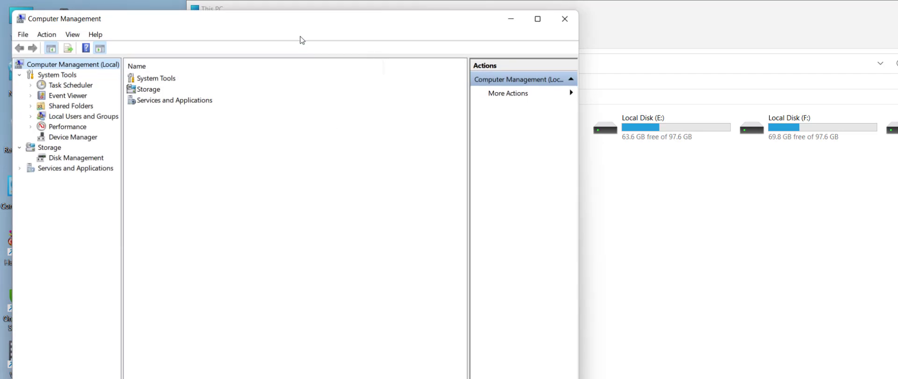
drag(301, 38, 761, 63)
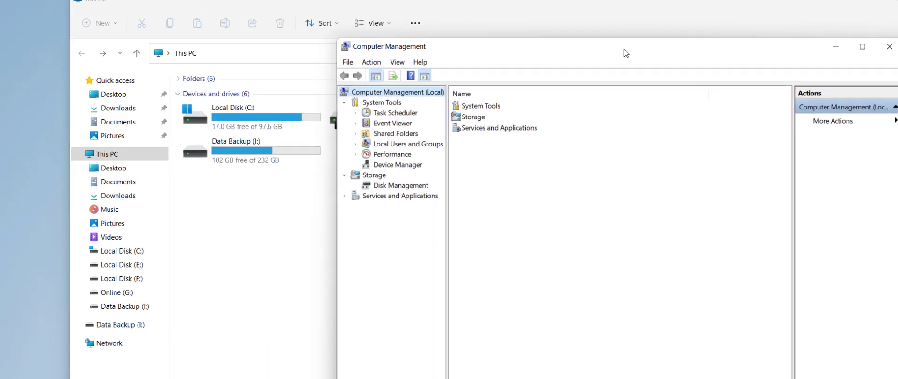
click(518, 198)
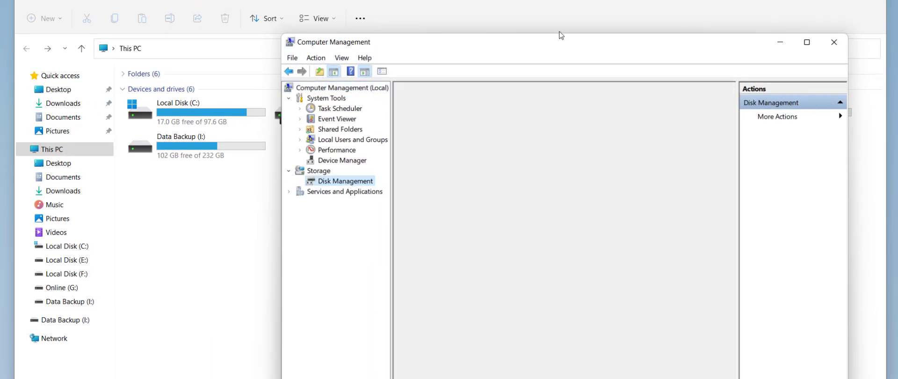
Step: Select the Data Backup (I:) partition on Disk 2 and arrange the window so its disk layout and the drive list are both visible
drag(558, 36, 546, 199)
scroll(546, 233, right, 3)
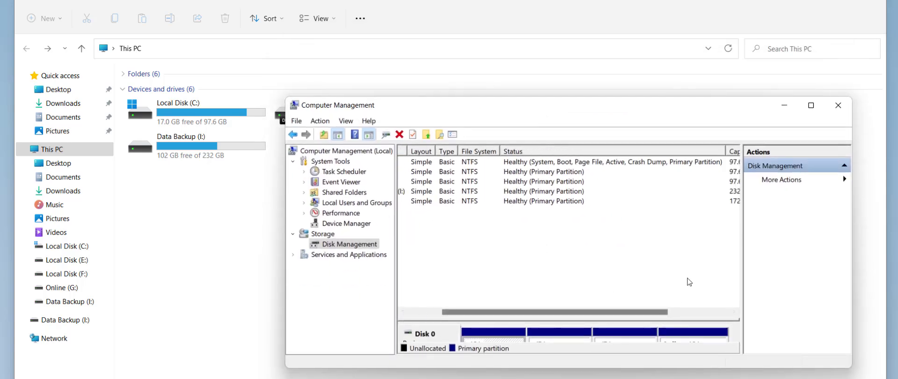
drag(542, 370, 542, 378)
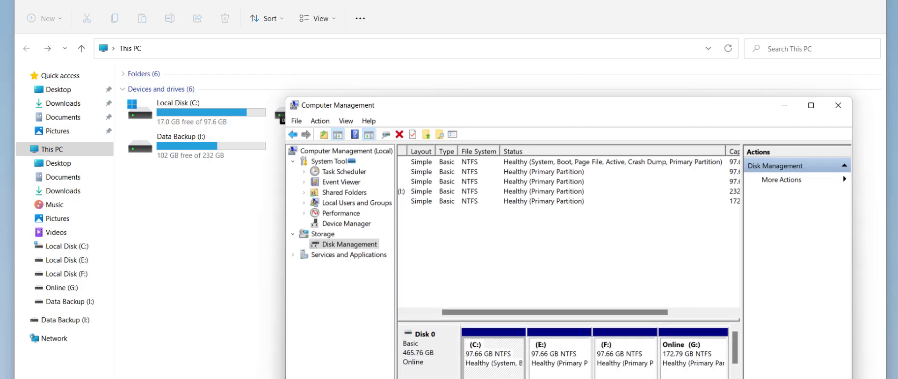
click(443, 375)
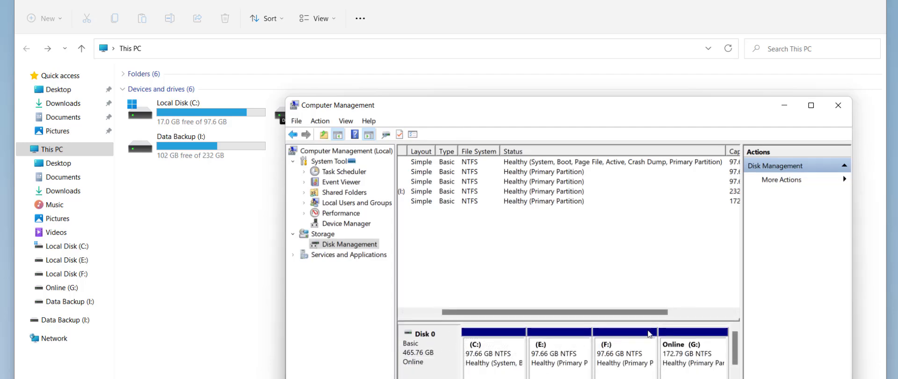
scroll(729, 375, down, 3)
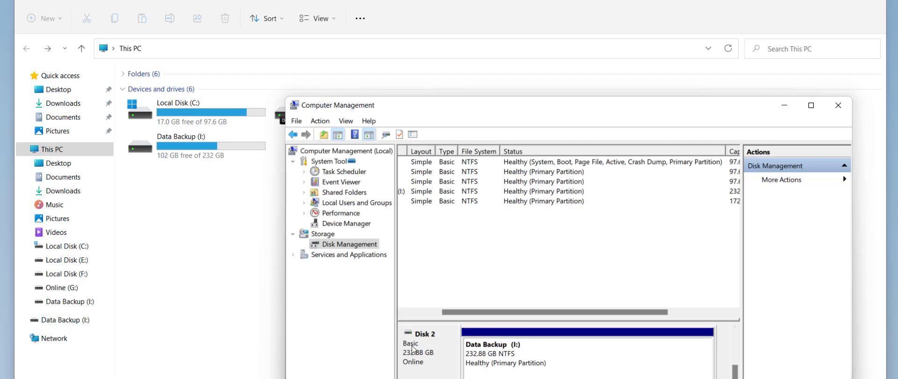
click(471, 348)
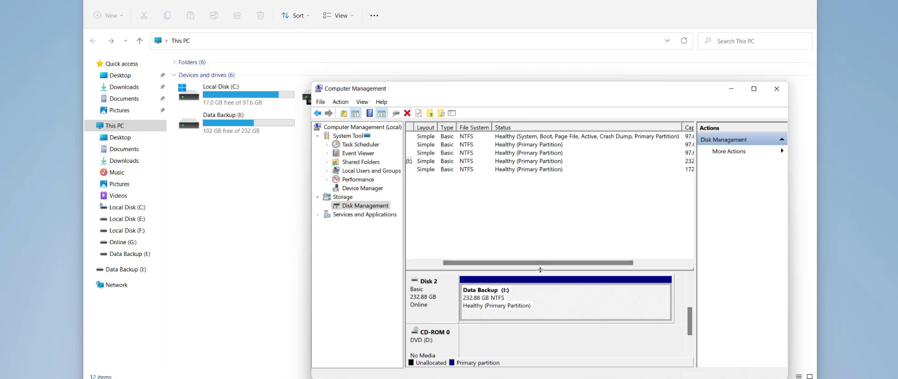
drag(540, 270, 540, 225)
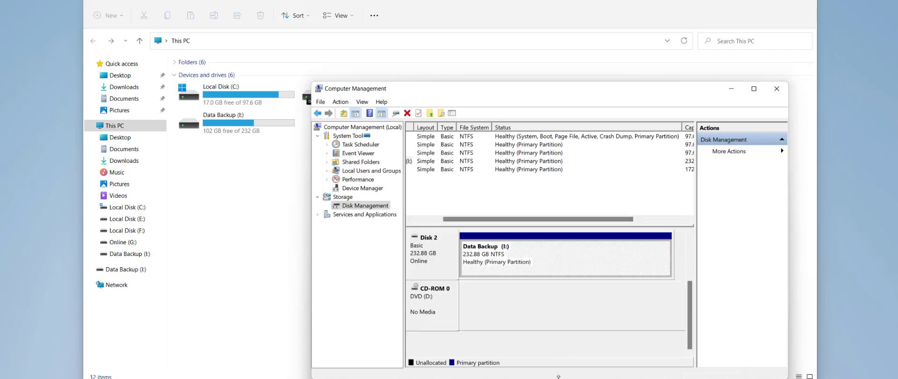
drag(475, 89, 414, 162)
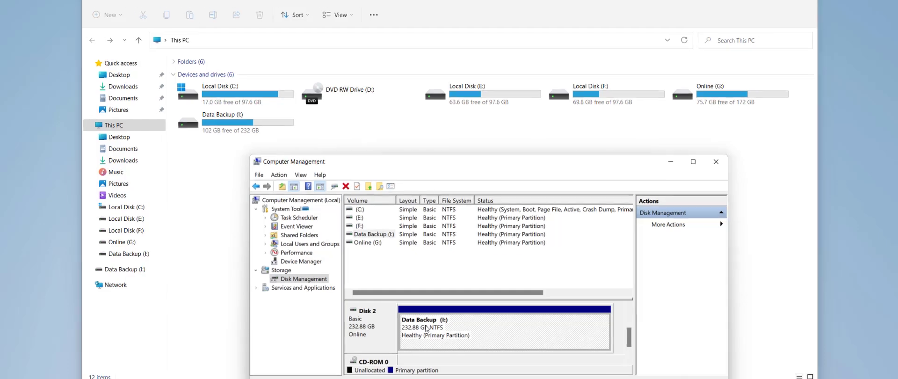
Step: Shrink the Data Backup (I:) volume on Disk 2 by 50000 MB
right_click(427, 328)
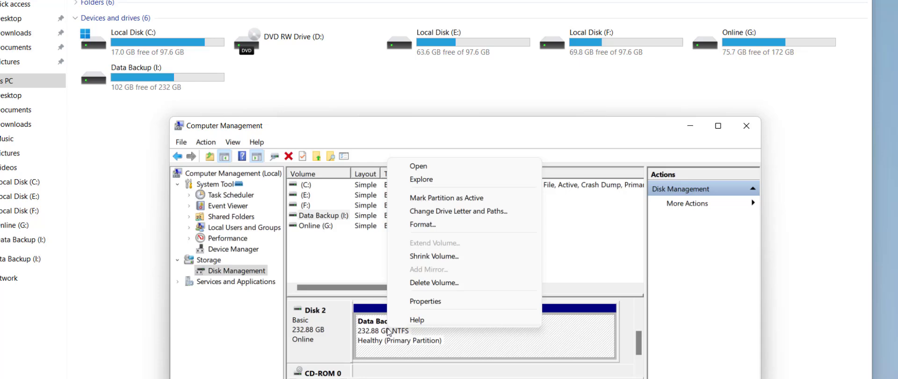
click(483, 257)
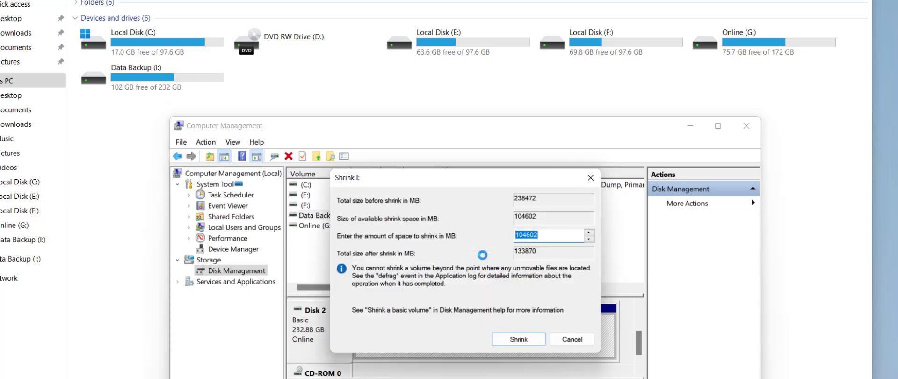
drag(582, 198, 668, 203)
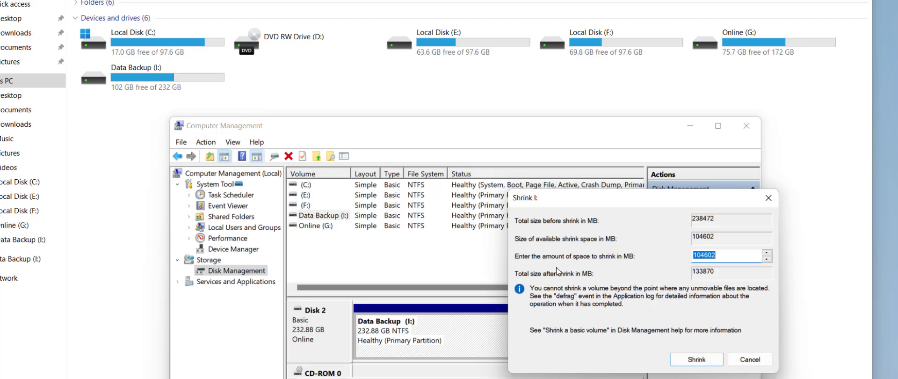
drag(729, 255, 641, 254)
text(50000)
drag(672, 199, 693, 188)
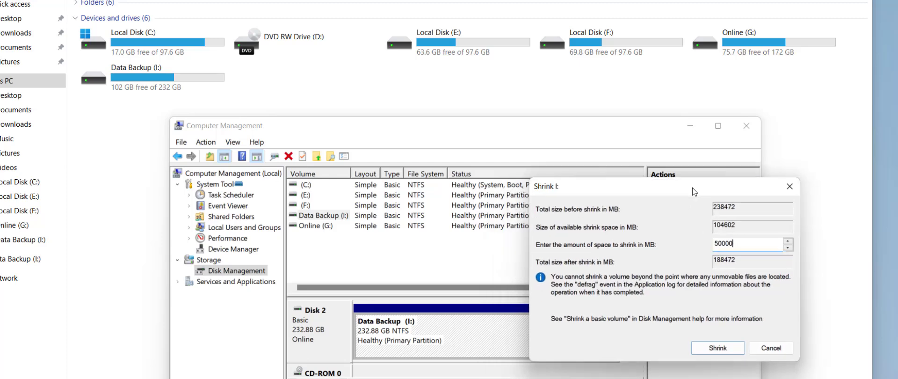
click(721, 350)
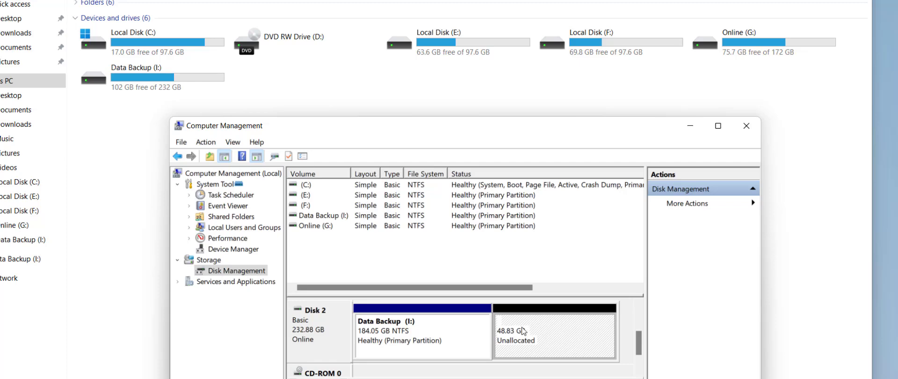
Step: Start a new simple volume in Disk 2's unallocated space, using the full 50000 MB
right_click(523, 331)
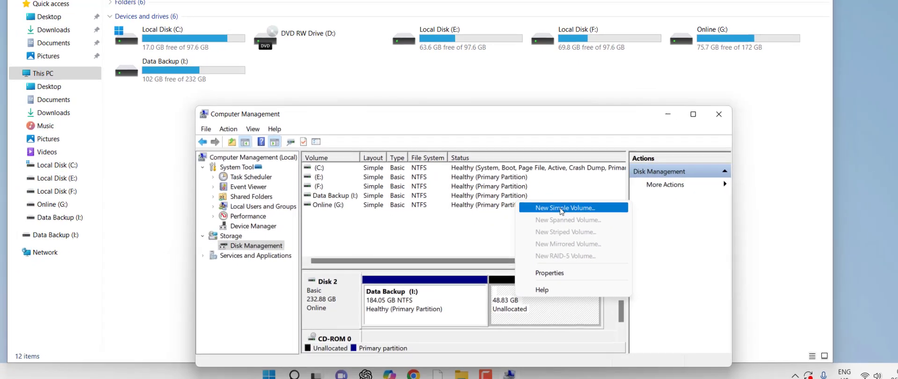
click(574, 231)
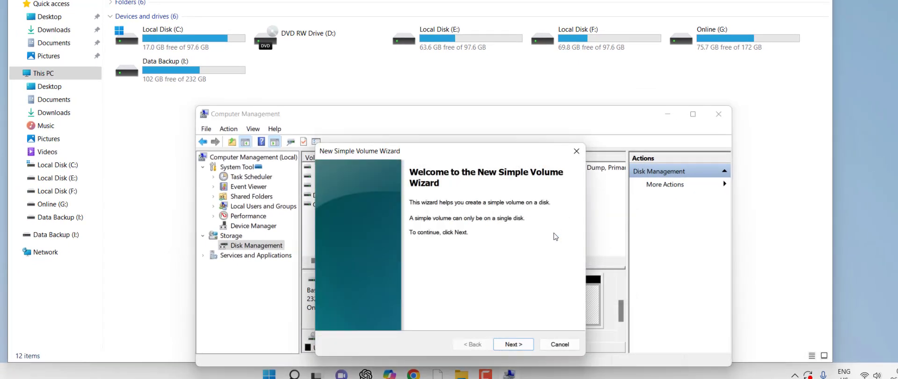
click(520, 344)
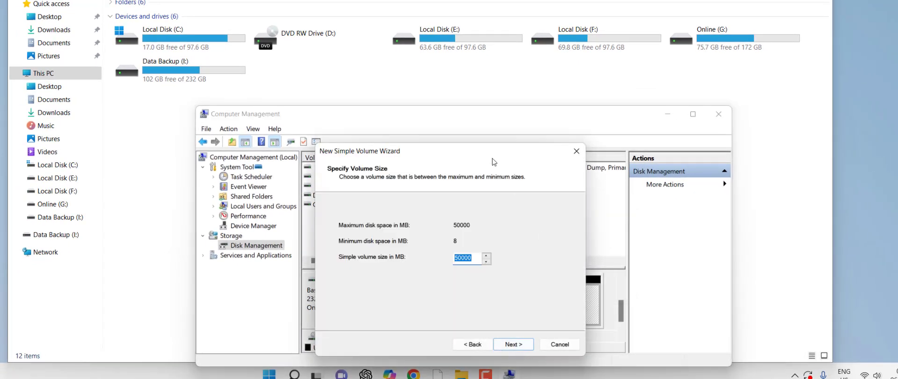
drag(493, 152, 712, 151)
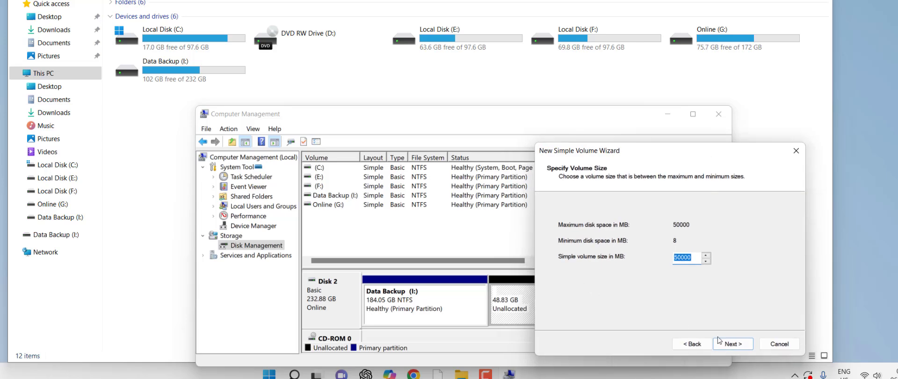
click(724, 346)
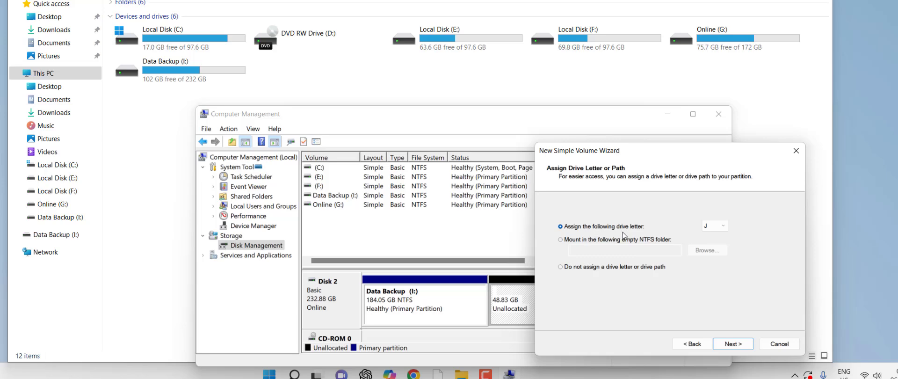
Step: Assign drive letter J and create the volume with an NTFS quick format, default allocation unit size and label New Volume
click(711, 226)
click(694, 230)
click(730, 347)
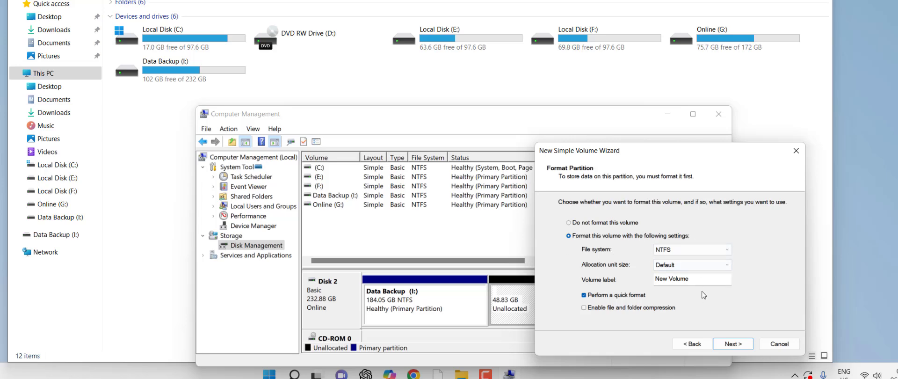
click(730, 346)
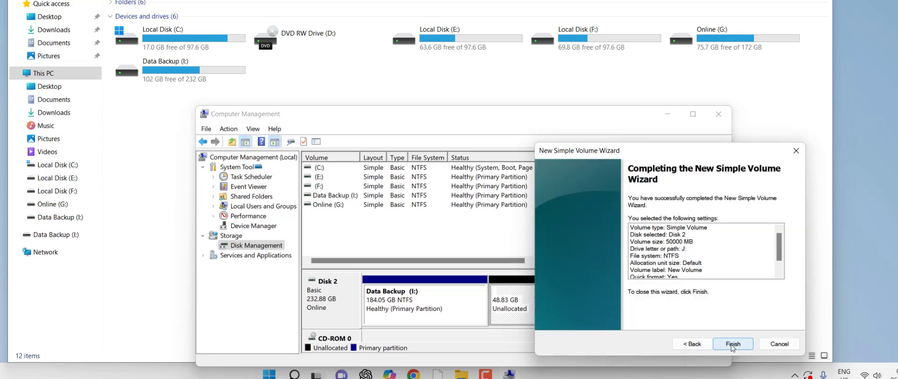
click(733, 344)
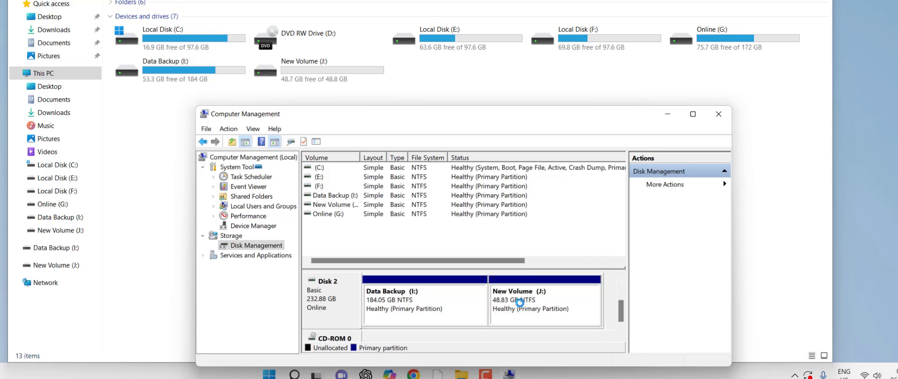
Step: Check the contents of the New Volume (J:) drive in File Explorer and return to Computer Management
double_click(320, 77)
key(alt+Left)
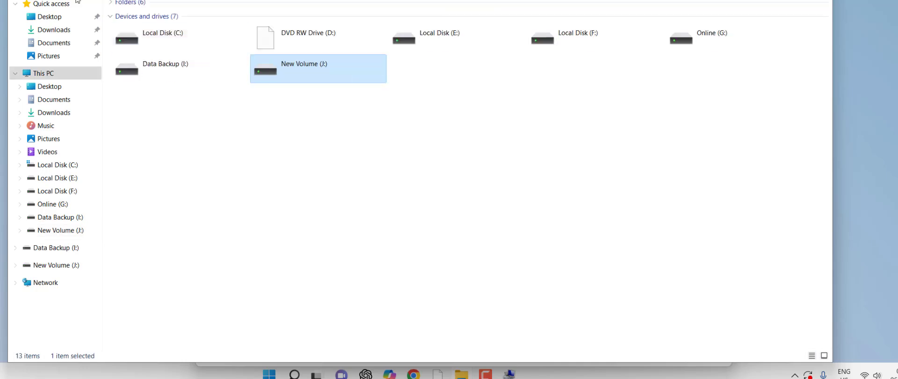
click(508, 373)
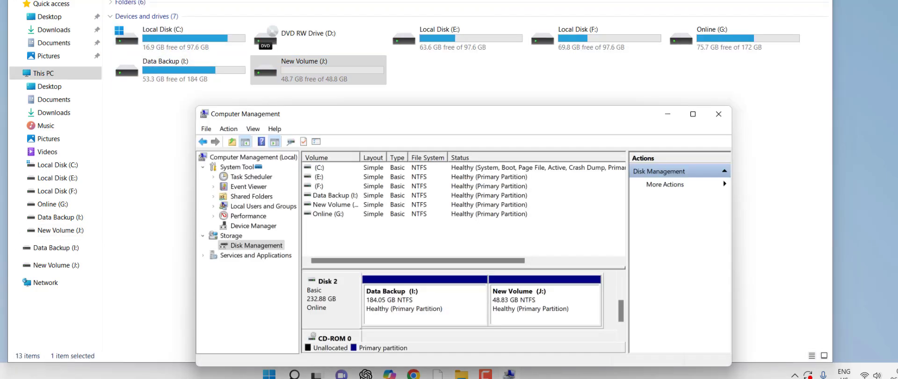
Step: Open the Shrink Volume settings for the New Volume (J:) partition on Disk 2
click(515, 310)
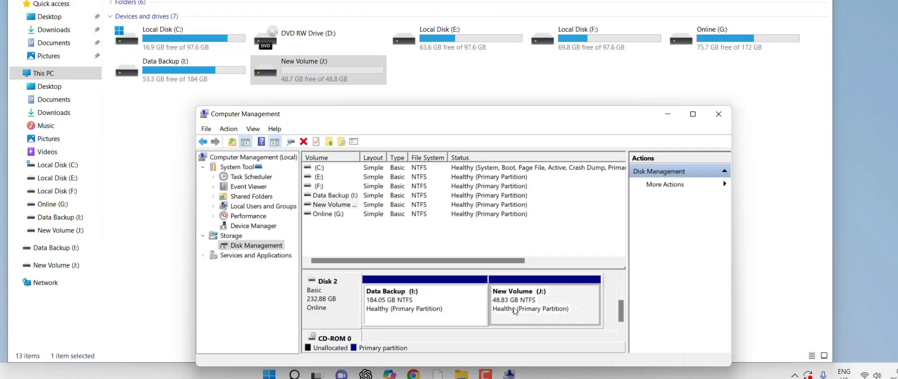
click(379, 303)
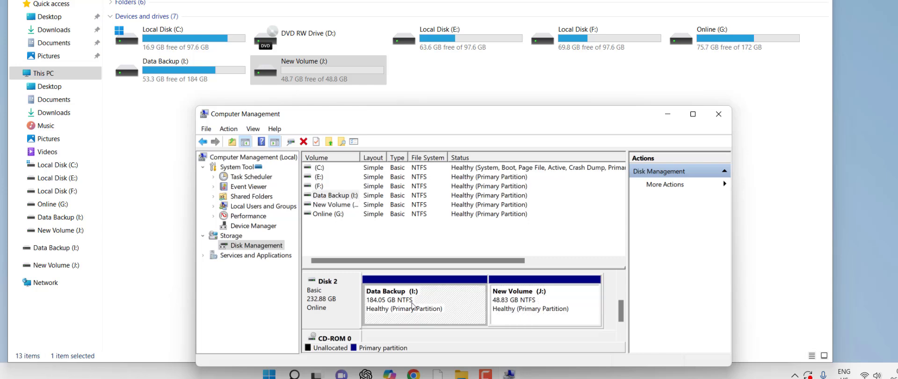
click(513, 308)
click(405, 291)
click(515, 303)
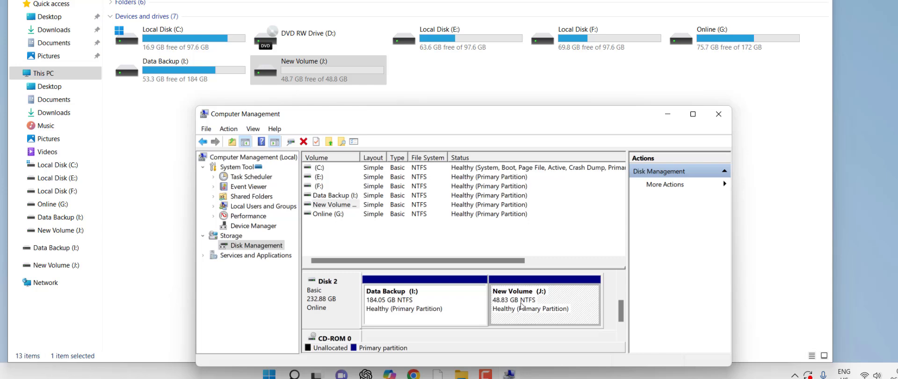
right_click(521, 303)
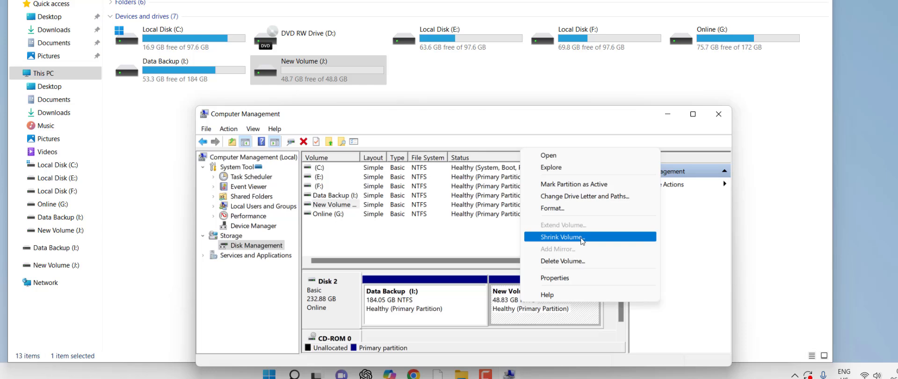
click(561, 236)
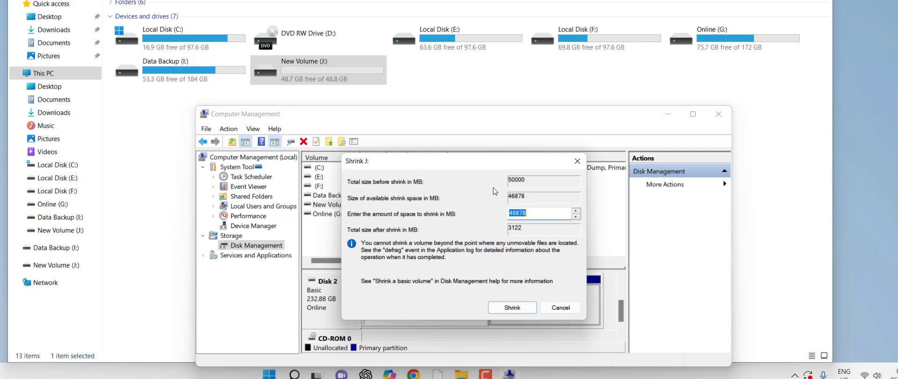
drag(466, 169, 584, 179)
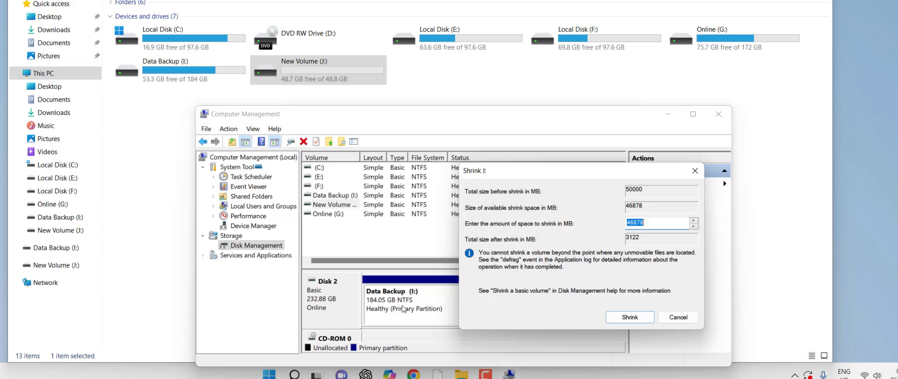
Step: View the folders on the Data Backup (I:) drive in File Explorer and return to This PC
double_click(178, 73)
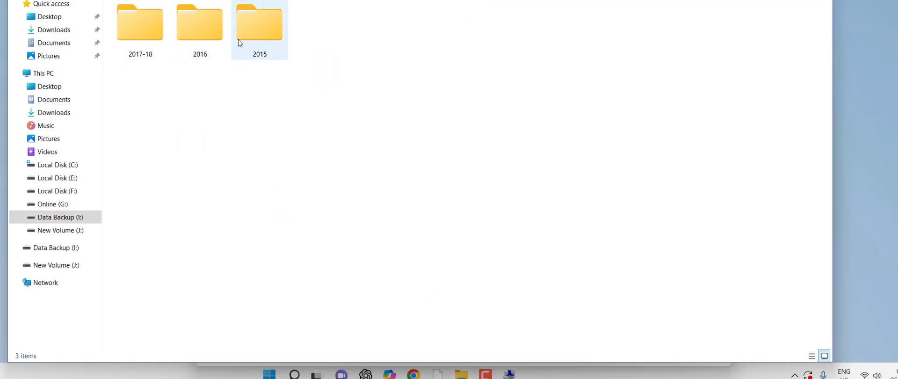
key(alt+Left)
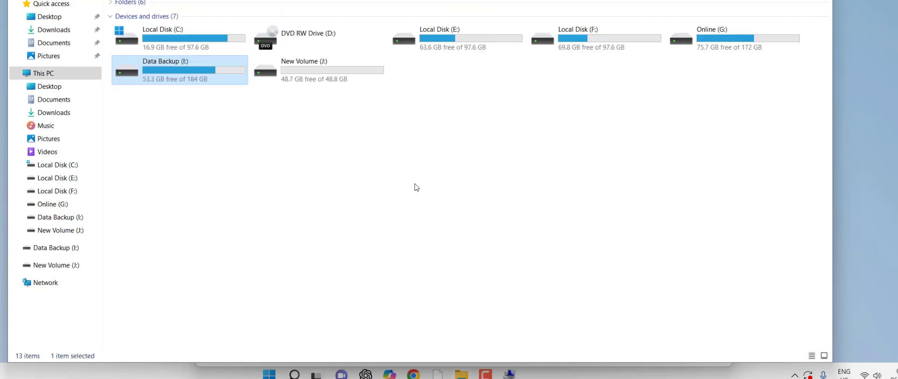
Step: Switch back to Computer Management and shrink the New Volume (J:) partition by 25000 MB
key(alt+Tab)
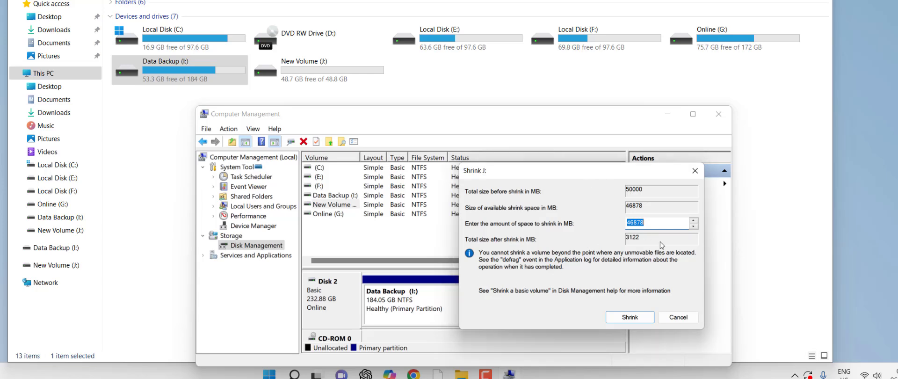
drag(601, 179, 679, 160)
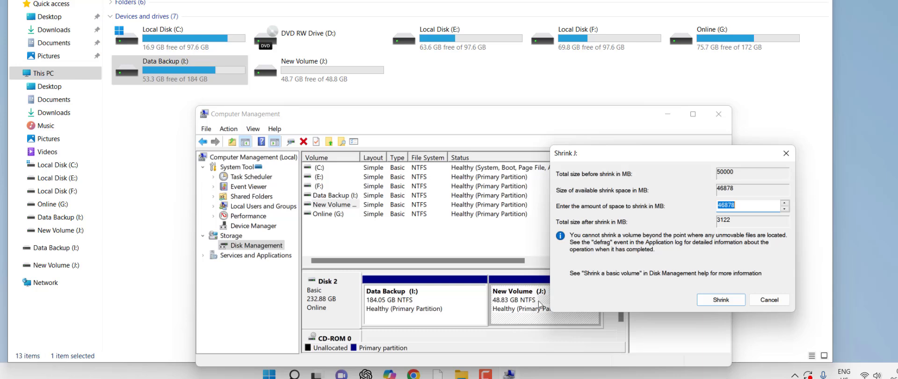
click(740, 207)
drag(740, 207, 694, 207)
text(25000)
click(723, 301)
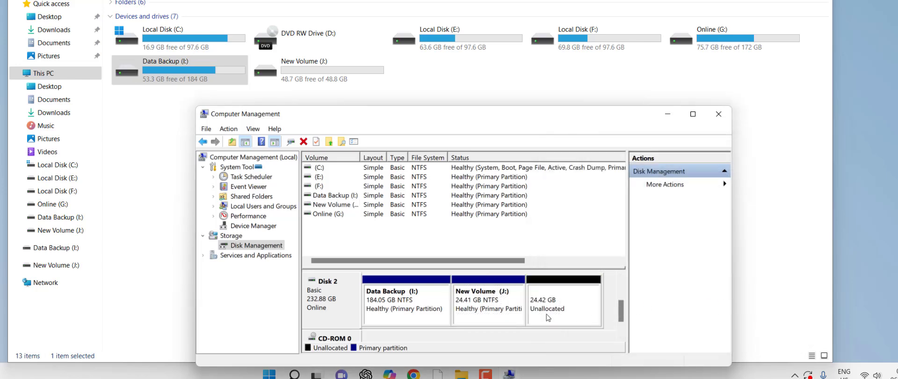
Step: Create a 25000 MB simple volume in Disk 2's unallocated space with drive letter K, NTFS quick format, default allocation unit size and label New Volume
click(550, 313)
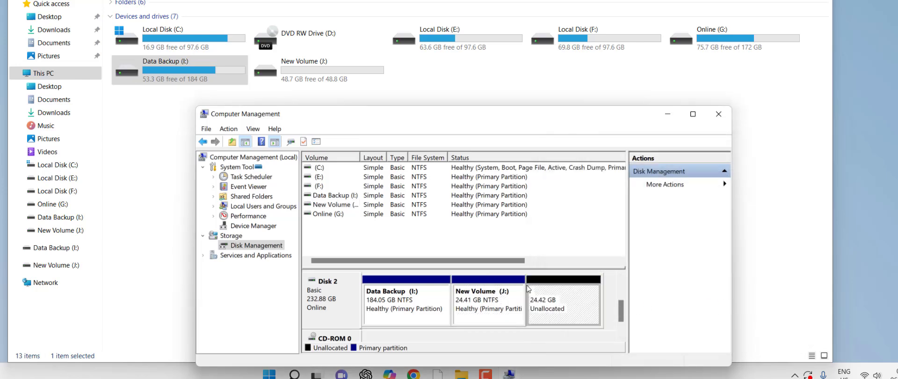
right_click(545, 309)
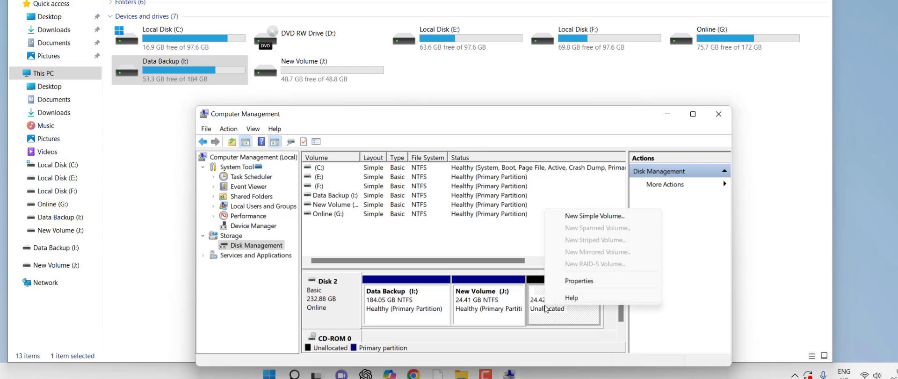
click(598, 216)
click(515, 345)
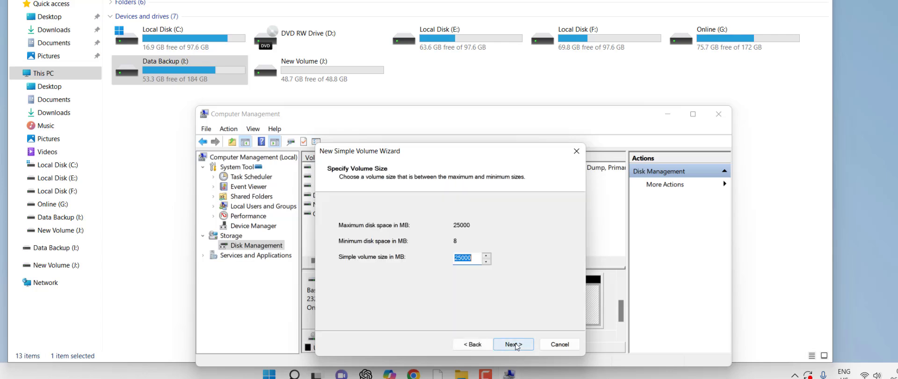
click(515, 346)
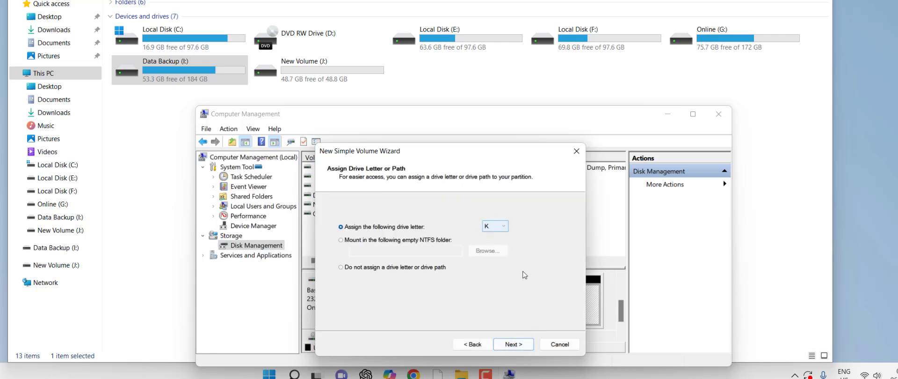
click(514, 346)
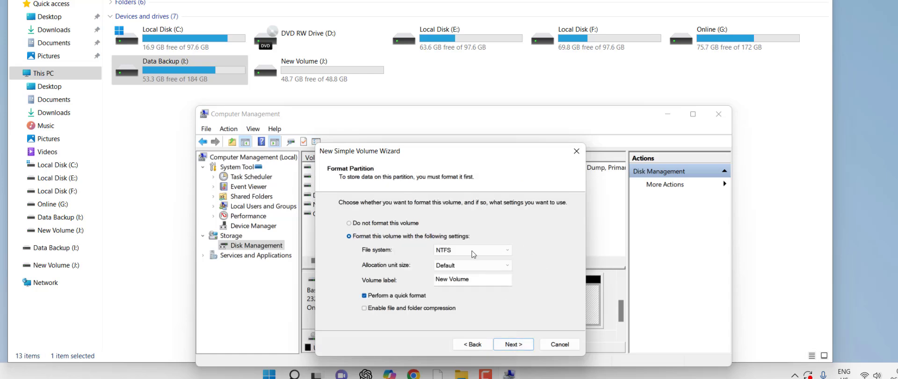
click(517, 346)
click(514, 345)
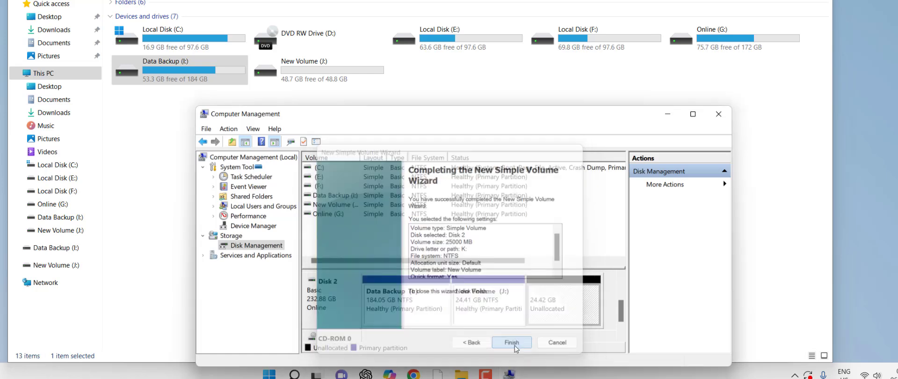
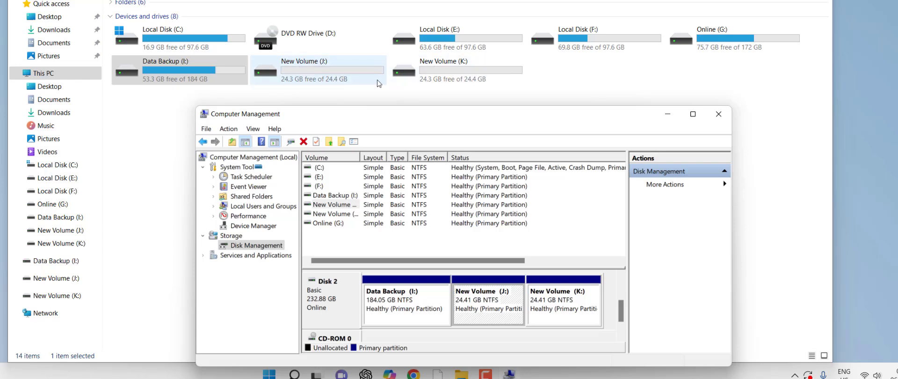
Step: Check the contents of the resized New Volume (J:) drive in File Explorer and return to Computer Management
click(540, 299)
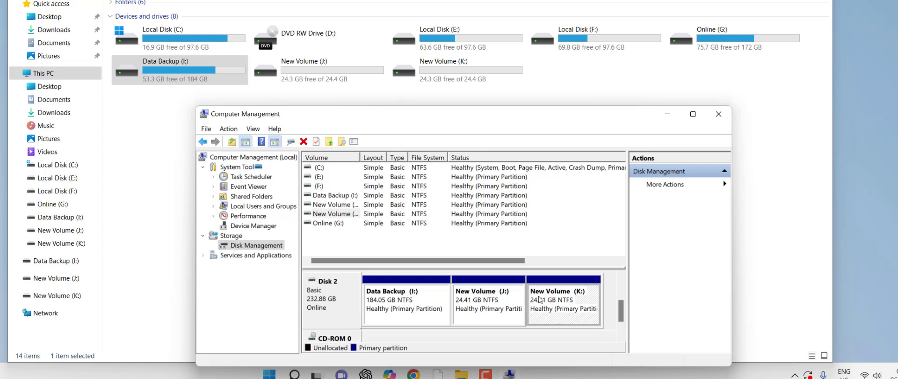
double_click(333, 76)
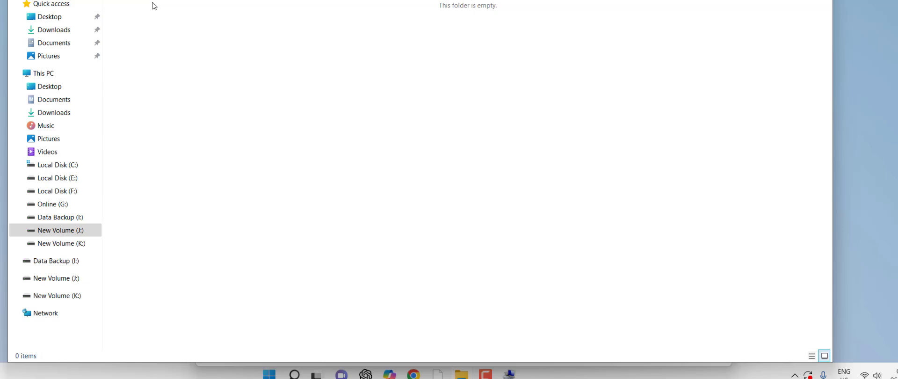
key(alt+Up)
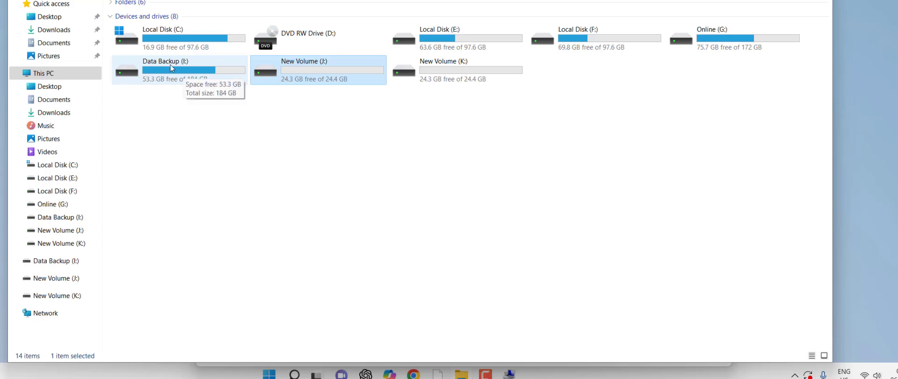
click(509, 374)
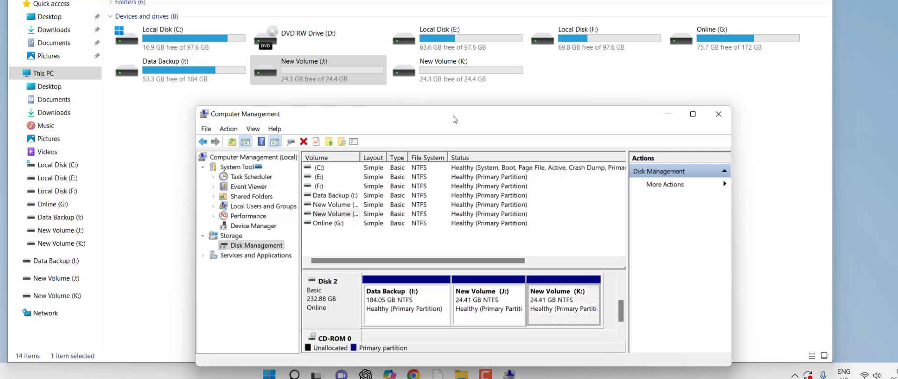
Step: Delete the New Volume (K:) partition on Disk 2 and accept the erasure of its data
drag(453, 119, 450, 109)
click(482, 309)
click(556, 287)
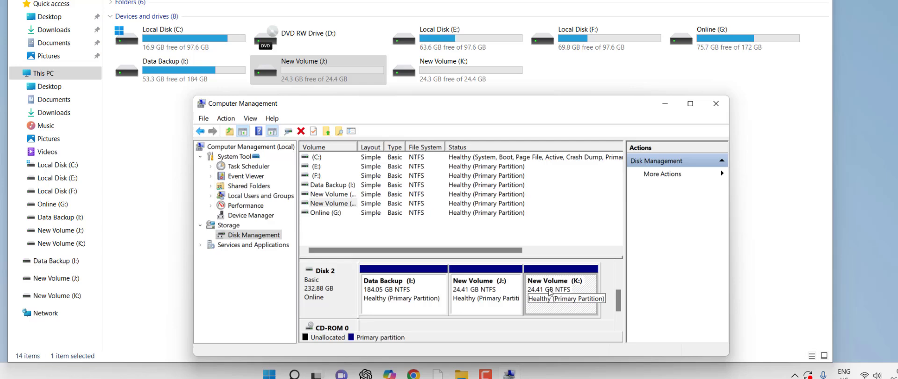
right_click(551, 293)
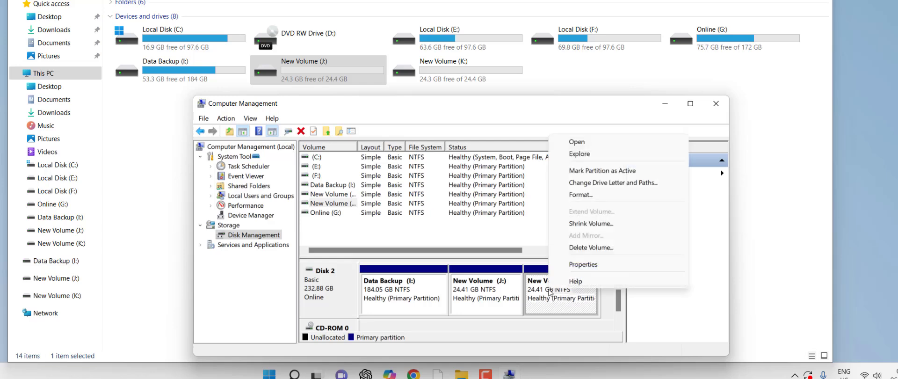
click(620, 248)
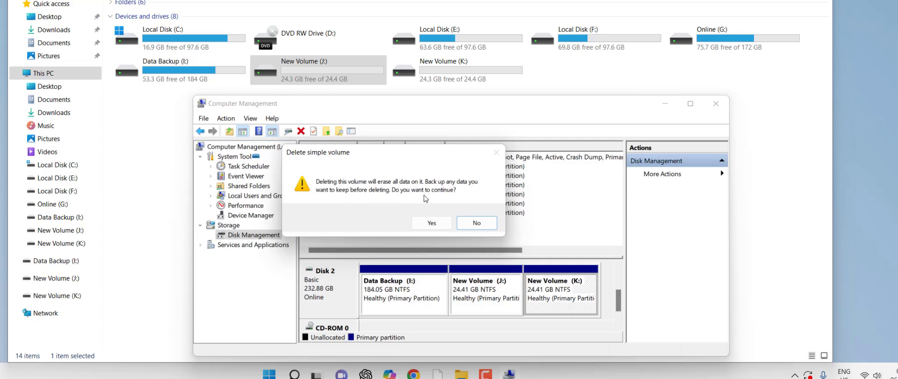
click(431, 224)
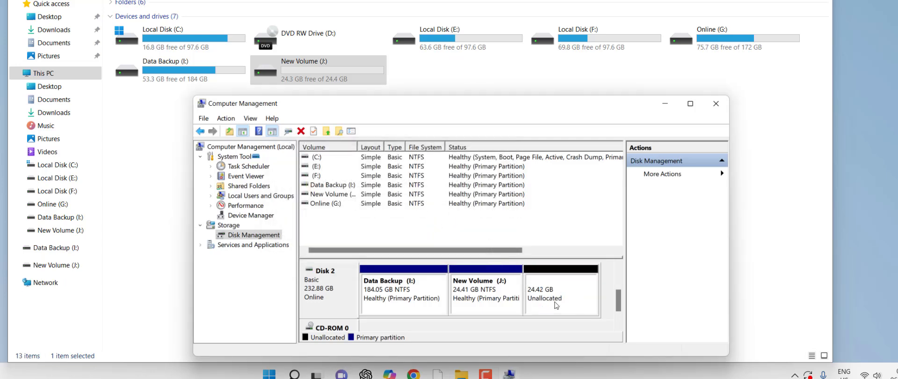
Step: Delete the New Volume (J:) partition on Disk 2 and accept the erasure of its data
click(486, 298)
right_click(473, 300)
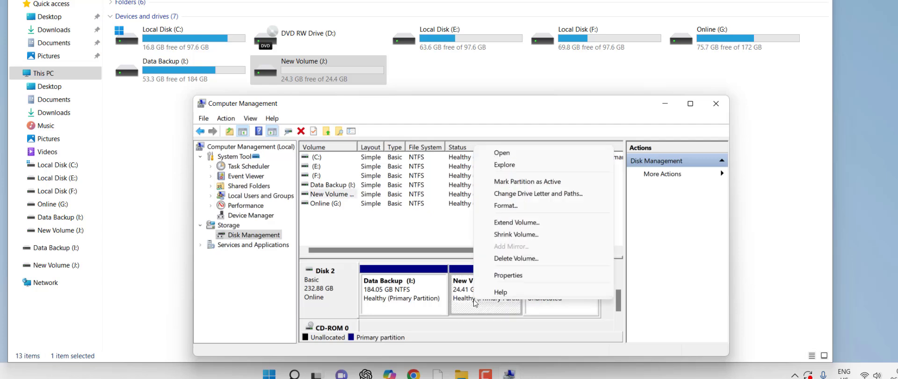
click(538, 258)
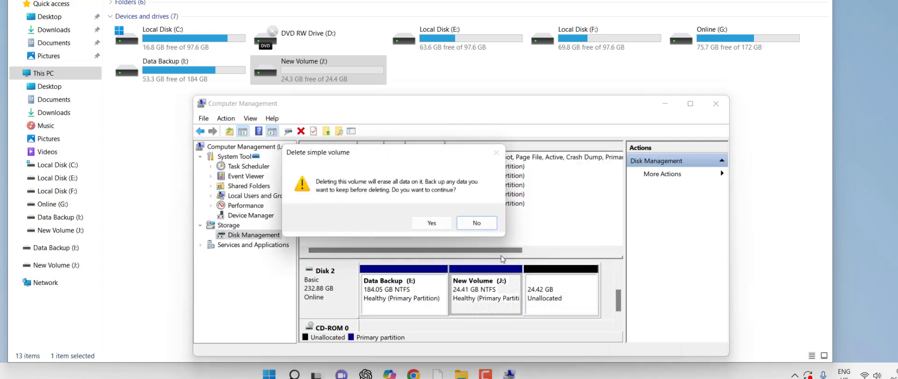
click(431, 223)
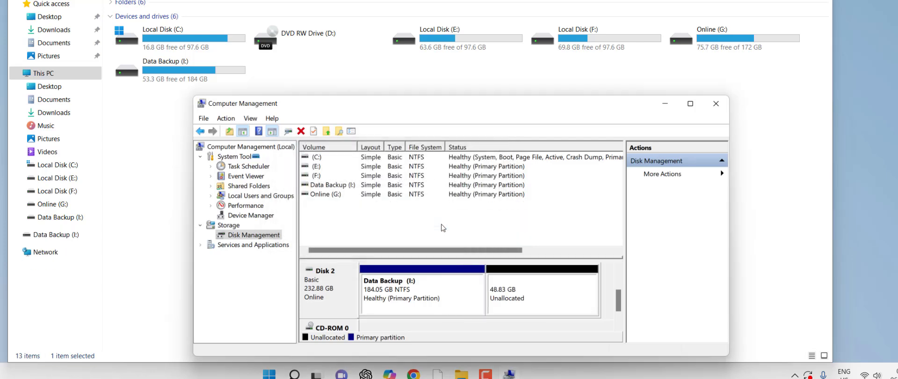
Step: Extend the Data Backup (I:) volume with the 50000 MB of unallocated space on Disk 2
click(536, 300)
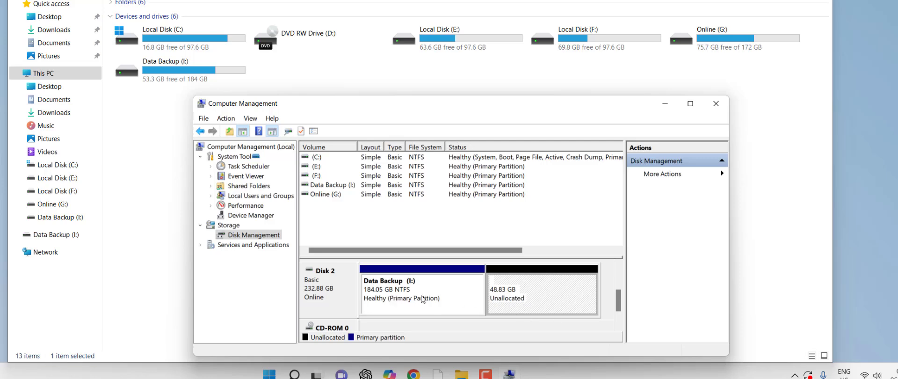
click(381, 291)
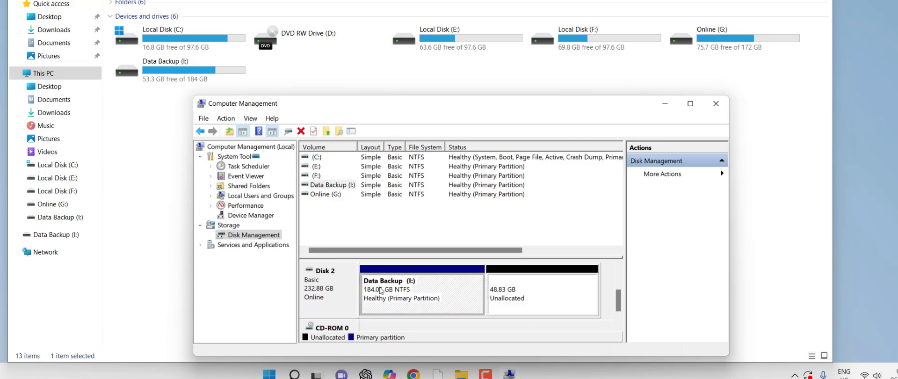
click(544, 299)
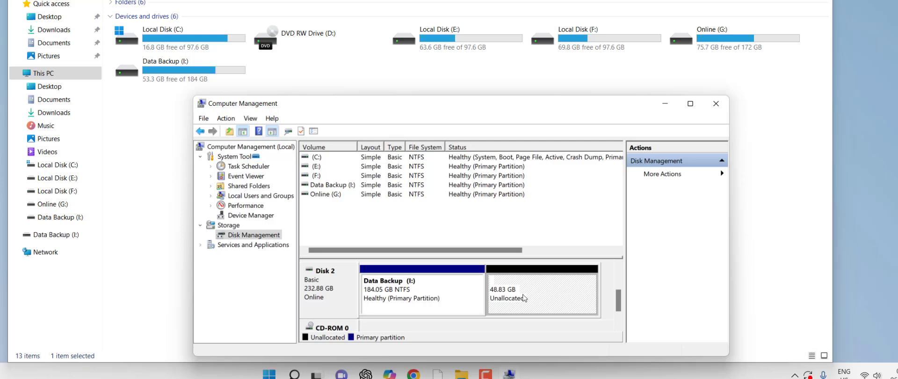
click(418, 297)
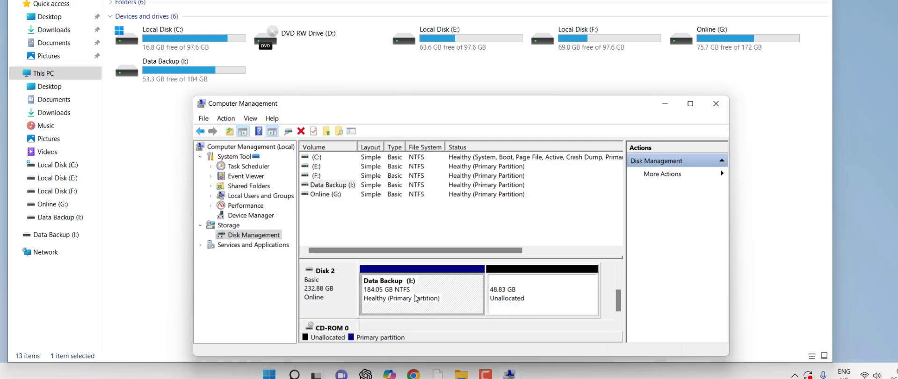
click(538, 297)
click(387, 301)
right_click(408, 299)
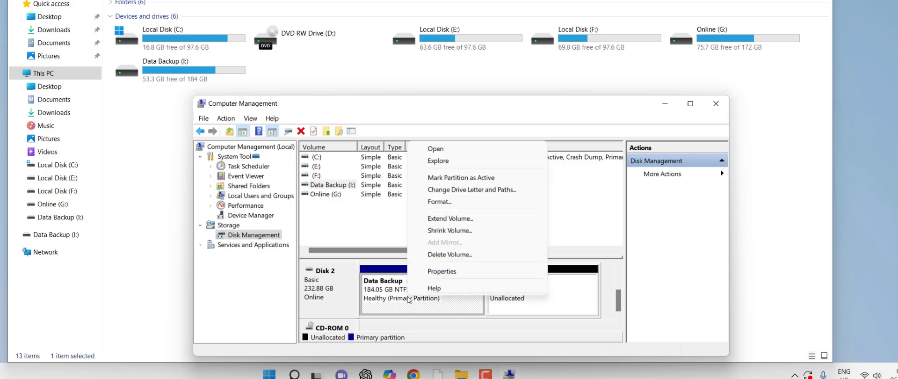
click(478, 219)
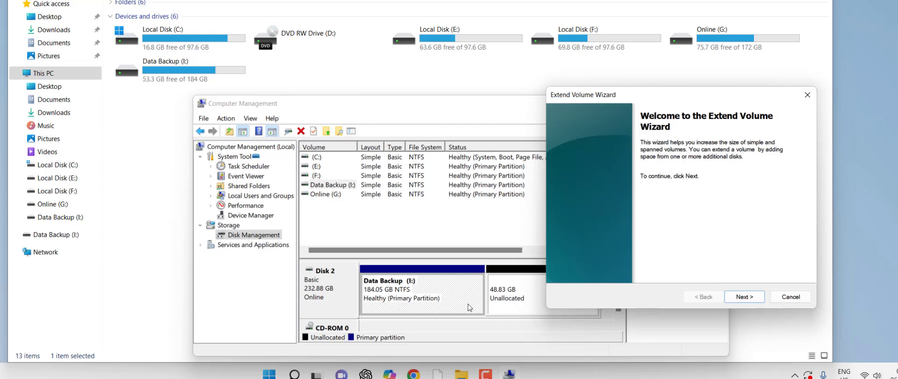
click(748, 298)
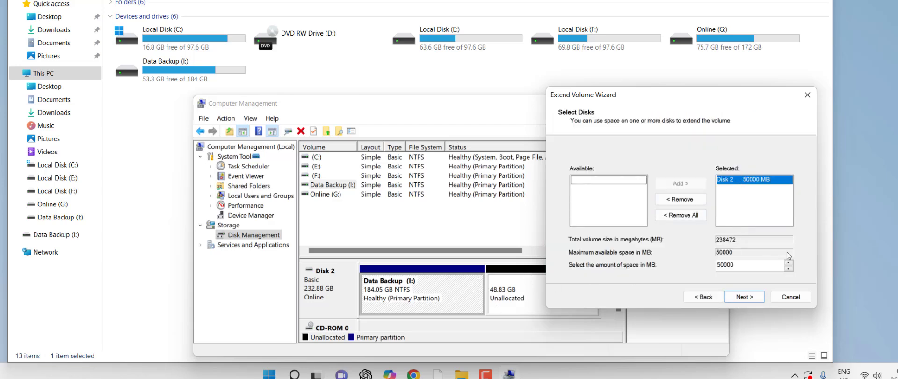
click(743, 297)
click(744, 297)
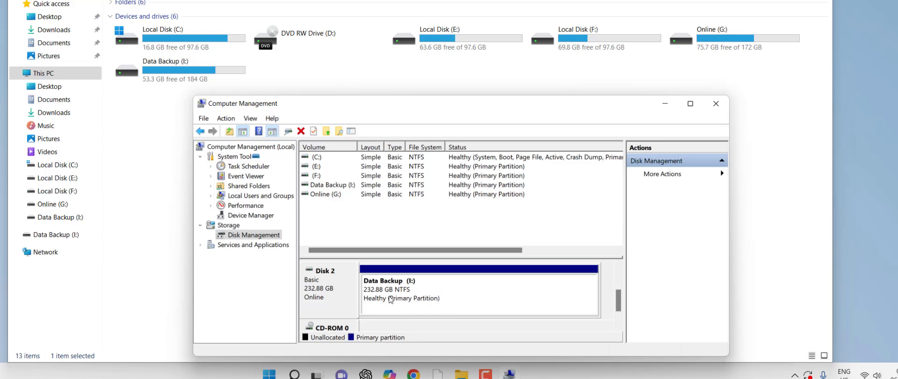
Step: Check the capacity and folders of the extended Data Backup (I:) drive in File Explorer and return to Computer Management
click(414, 302)
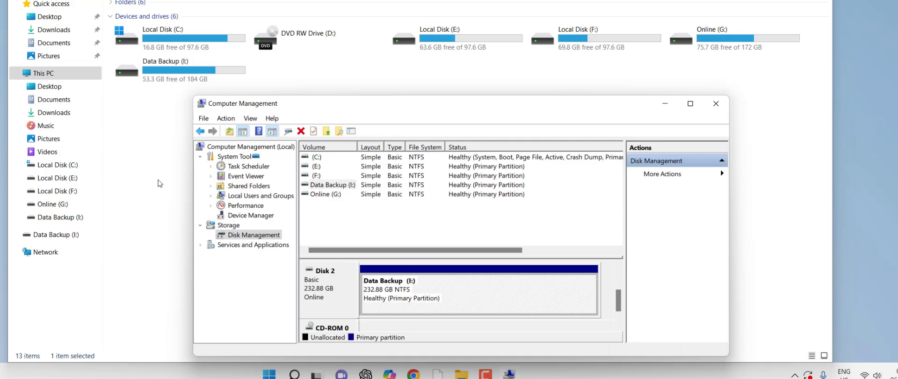
click(136, 172)
right_click(137, 171)
click(428, 152)
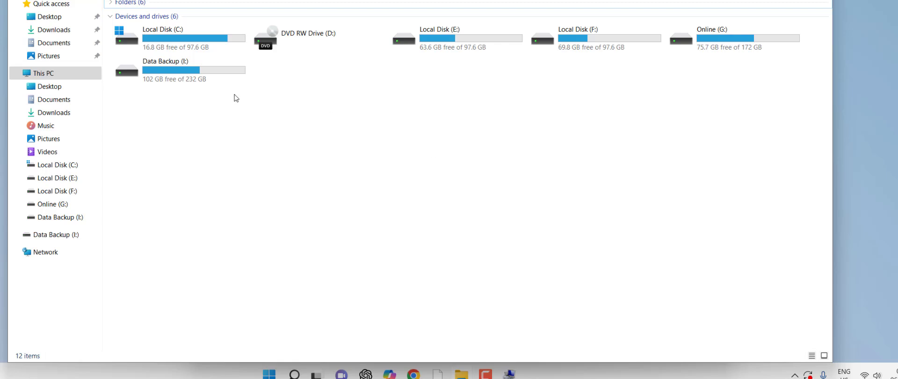
double_click(187, 72)
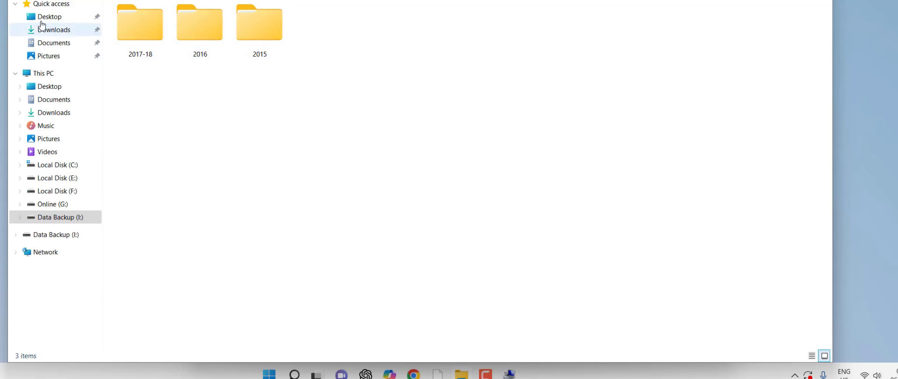
key(alt+Up)
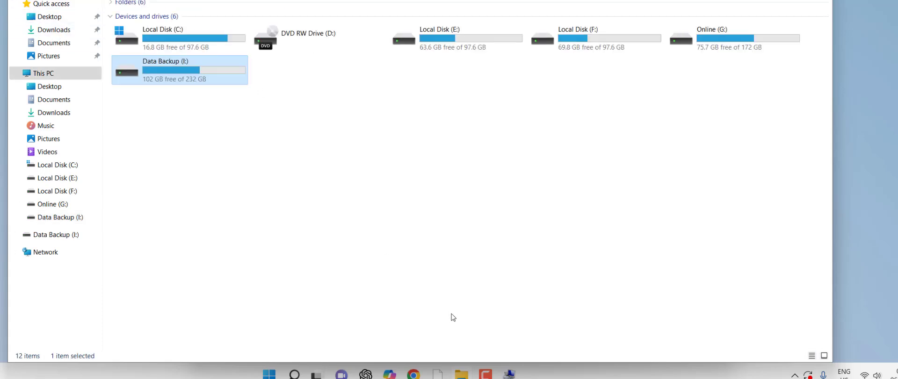
click(540, 342)
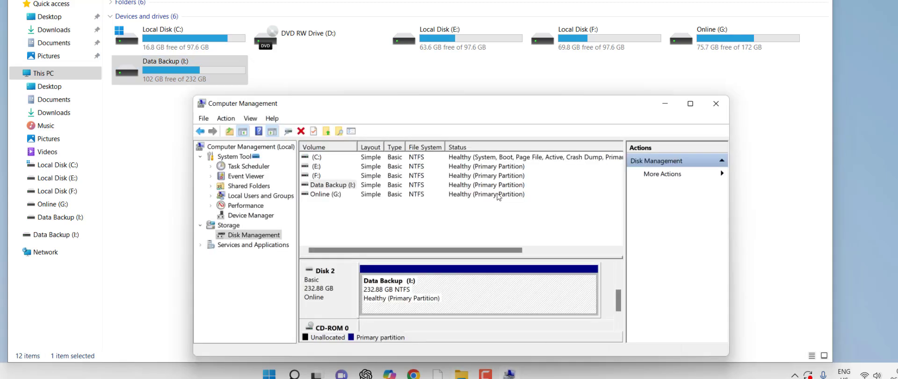